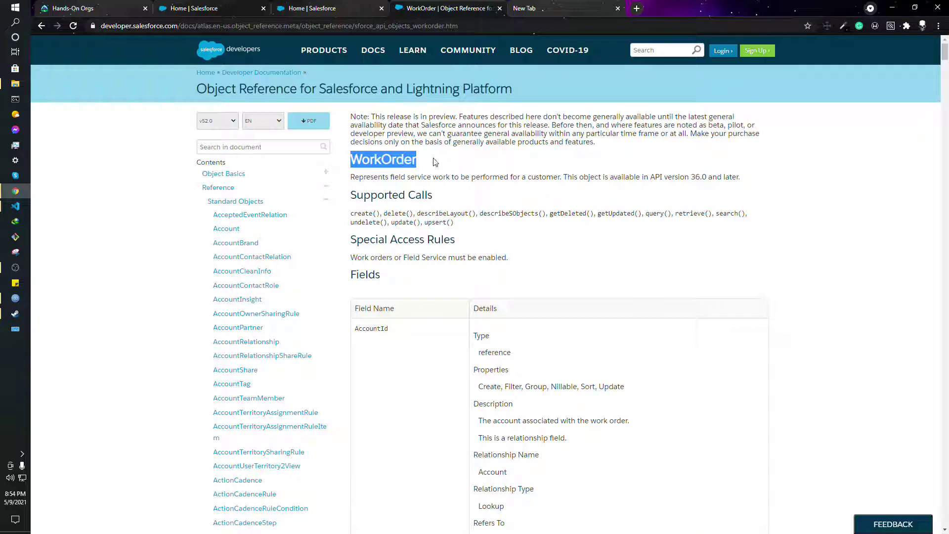
Select the WorkOrder heading in the docs, then open the gear menu on the Home | Salesforce tab.
{"action": "left_click", "coordinate": [386, 160]}
{"action": "left_click_drag", "start_coordinate": [351, 159], "coordinate": [424, 160]}
{"action": "left_click", "coordinate": [412, 163]}
{"action": "double_click", "coordinate": [411, 163]}
{"action": "left_click", "coordinate": [312, 8]}
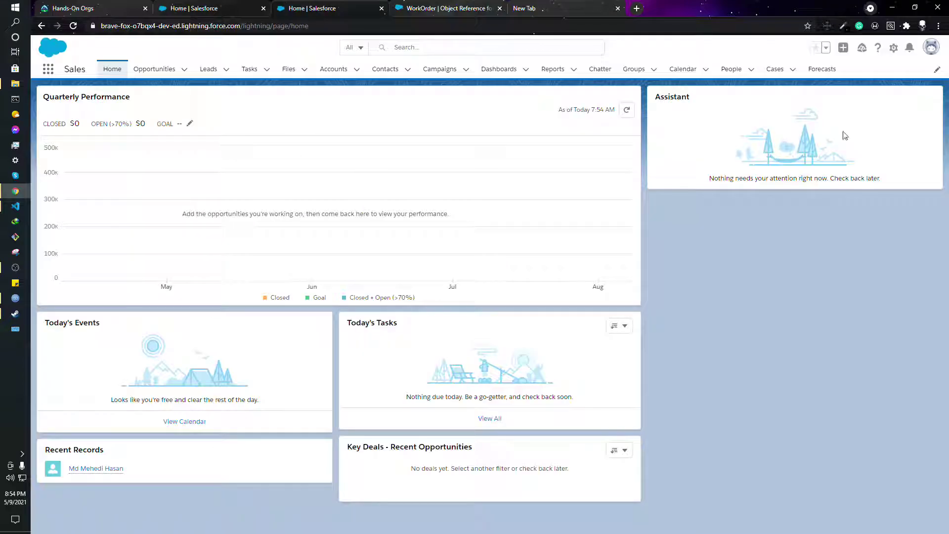
{"action": "left_click", "coordinate": [893, 48]}
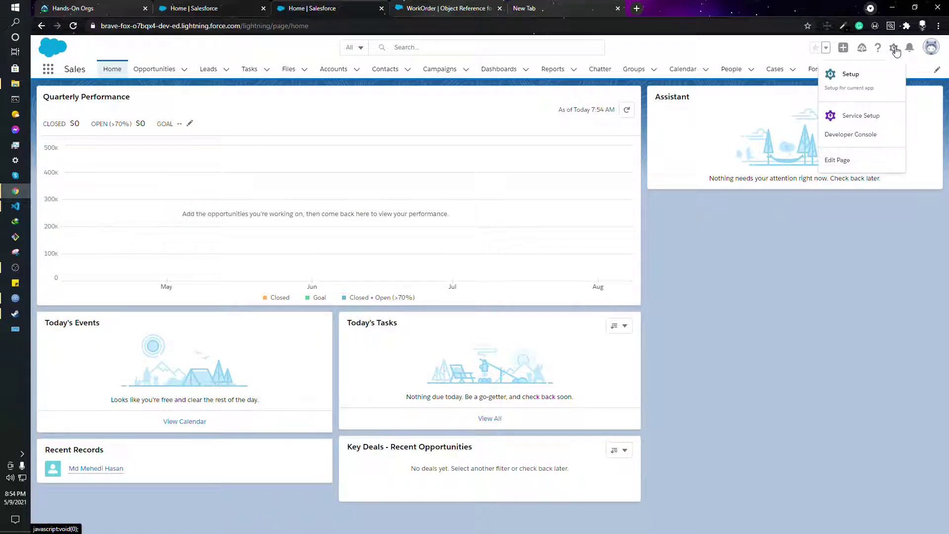
Choose Setup, then reach Field Service Settings through a 'field serv' Quick Find search.
{"action": "left_click", "coordinate": [854, 77]}
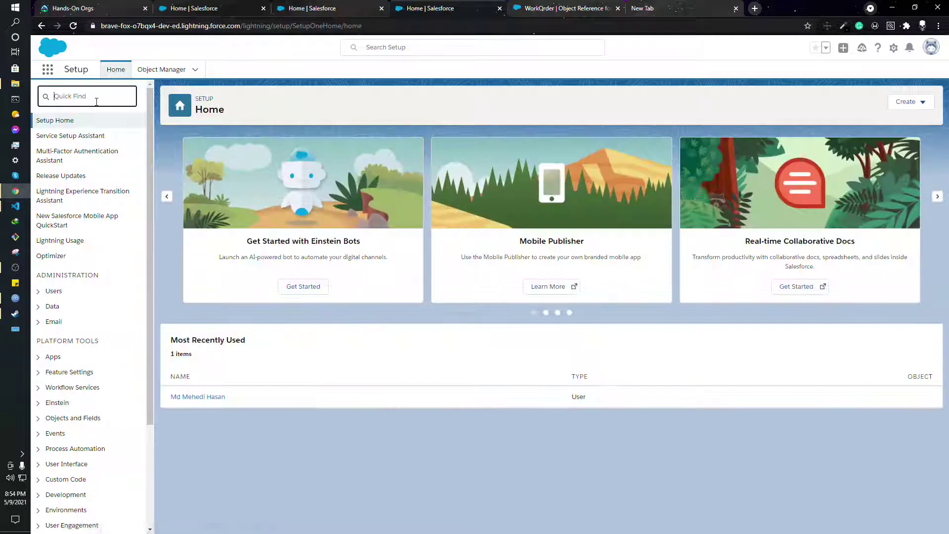
{"action": "type", "text": "f"}
{"action": "type", "text": "ield serv"}
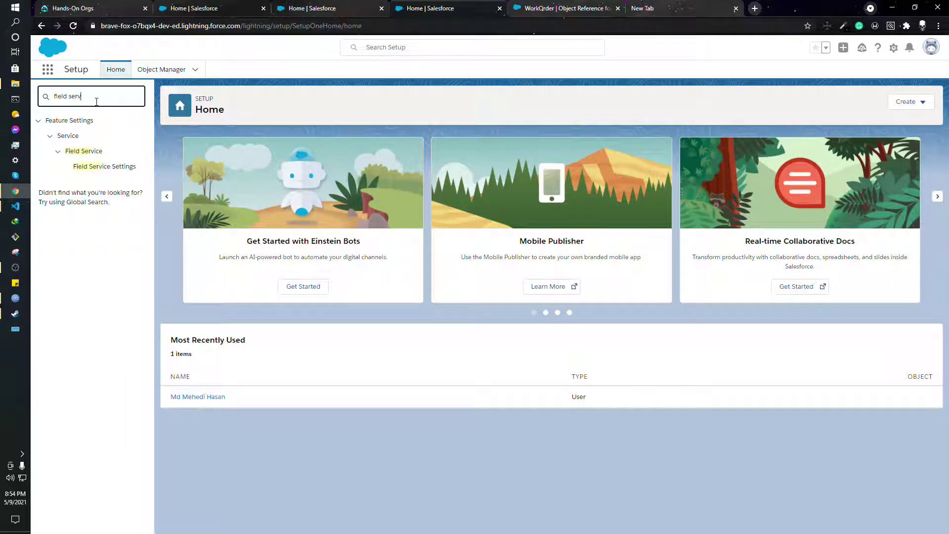
{"action": "left_click", "coordinate": [120, 171]}
Switch the Field Service toggle from Disabled to Enabled on Field Service Settings.
{"action": "left_click", "coordinate": [118, 170]}
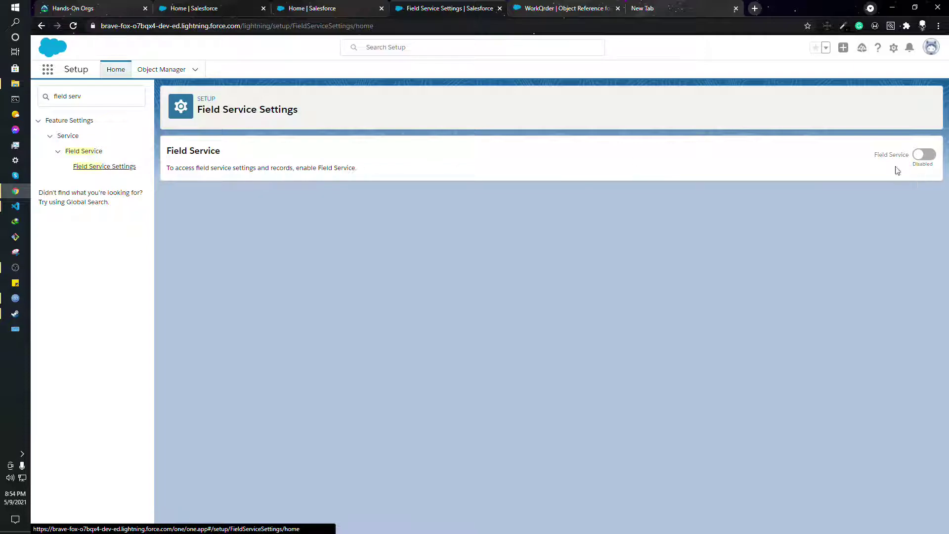
{"action": "left_click", "coordinate": [925, 156]}
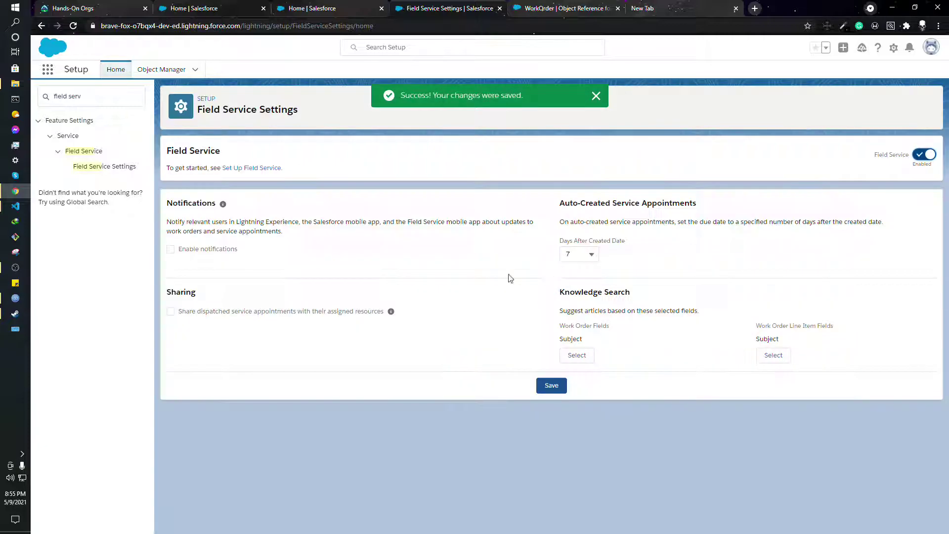
Click Save on Field Service Settings and close the green success toast.
{"action": "left_click", "coordinate": [551, 385]}
{"action": "left_click", "coordinate": [595, 98]}
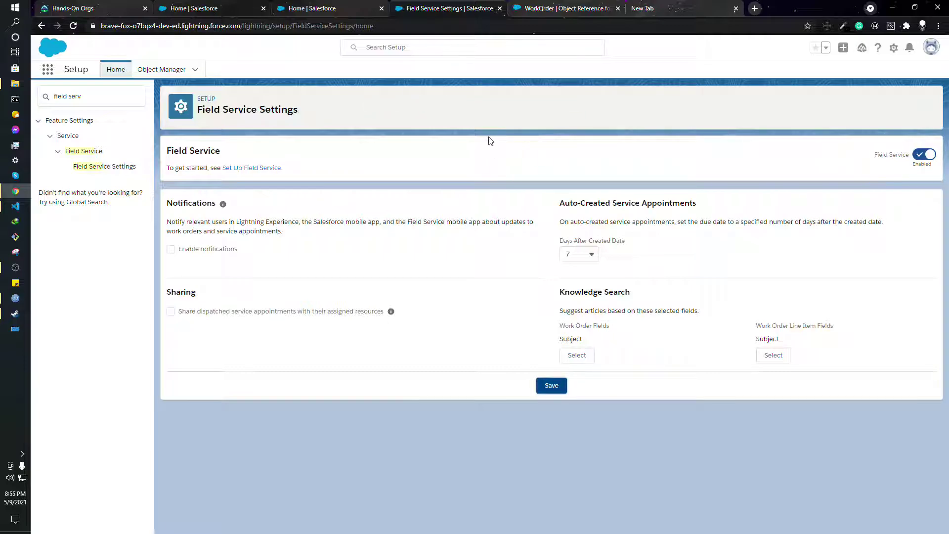